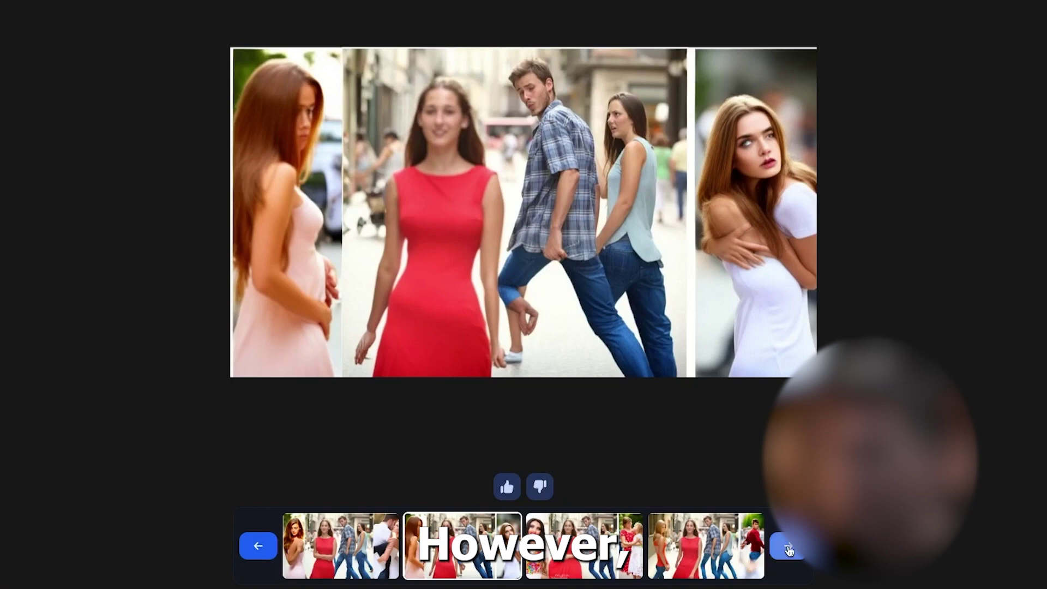
Step: Flip through the uncropped variations, then widen the cow picture from portrait to square
click(787, 546)
click(788, 547)
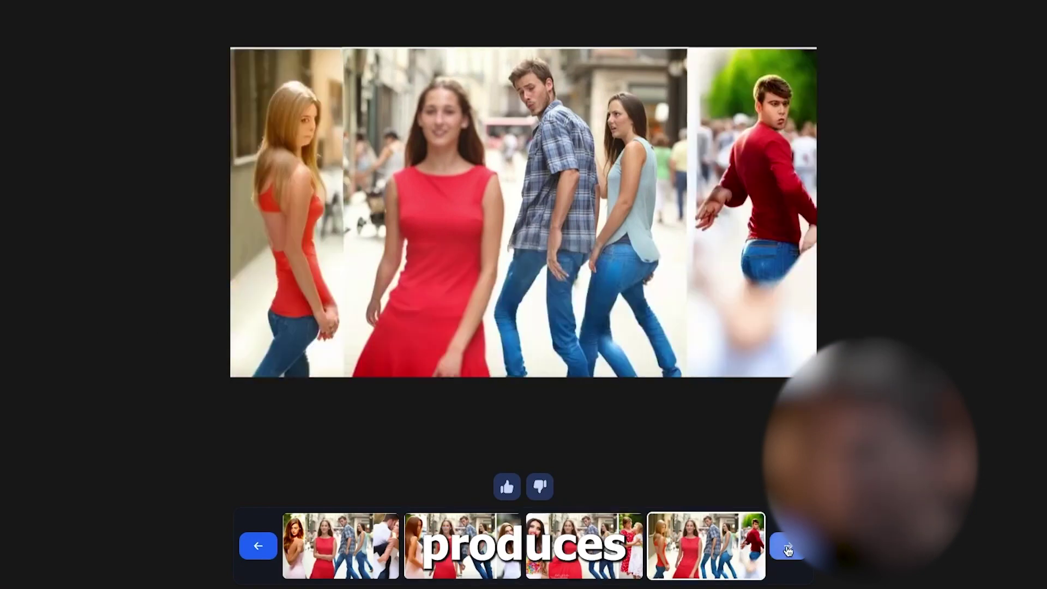
click(788, 547)
click(788, 548)
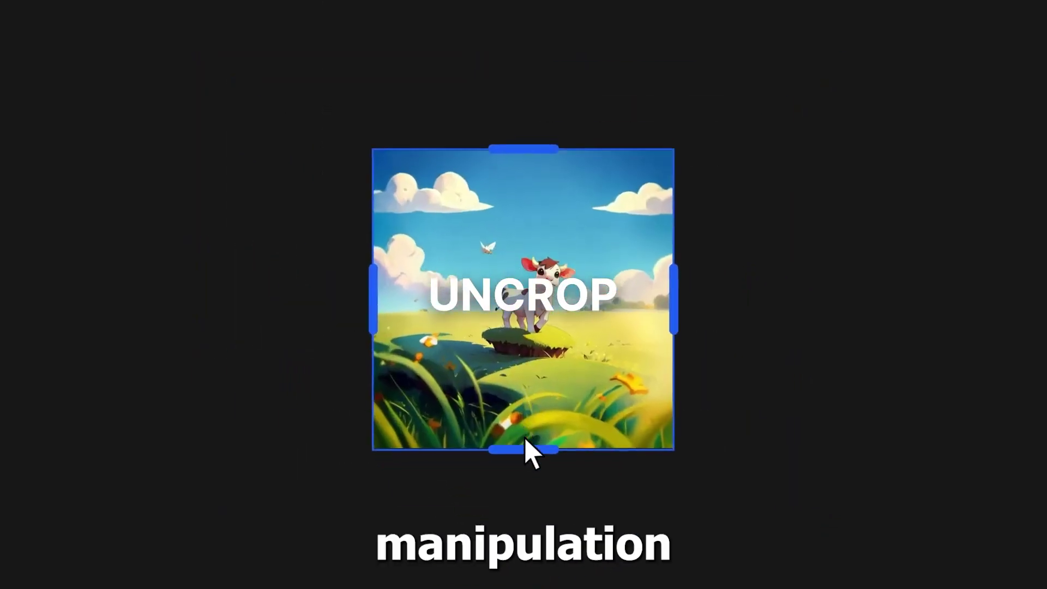
drag(681, 308, 797, 308)
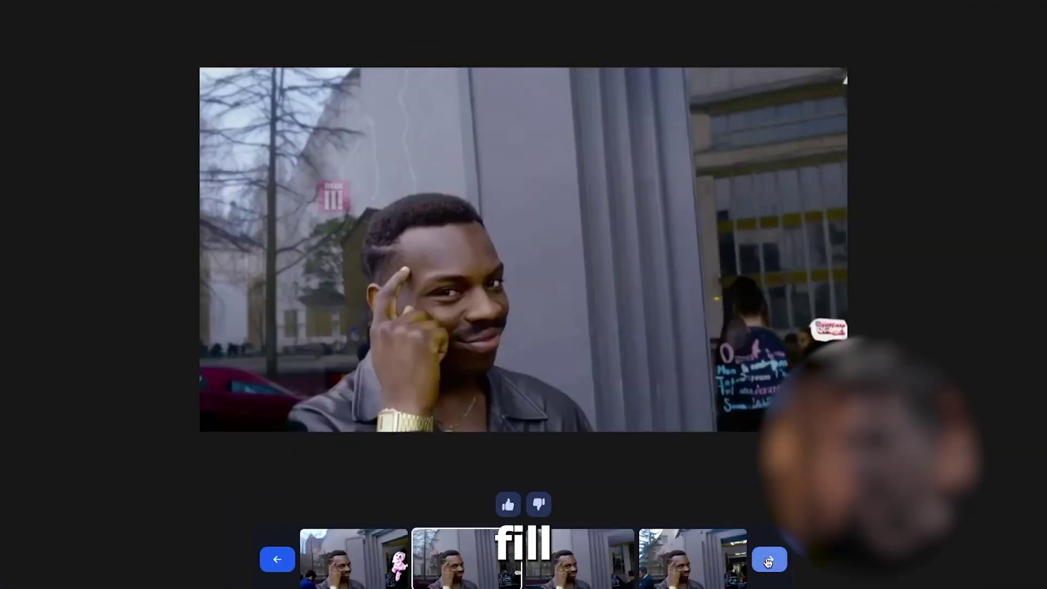
Step: Step through the bar scene variations, settling on the third widened tuxedo-man version
click(769, 561)
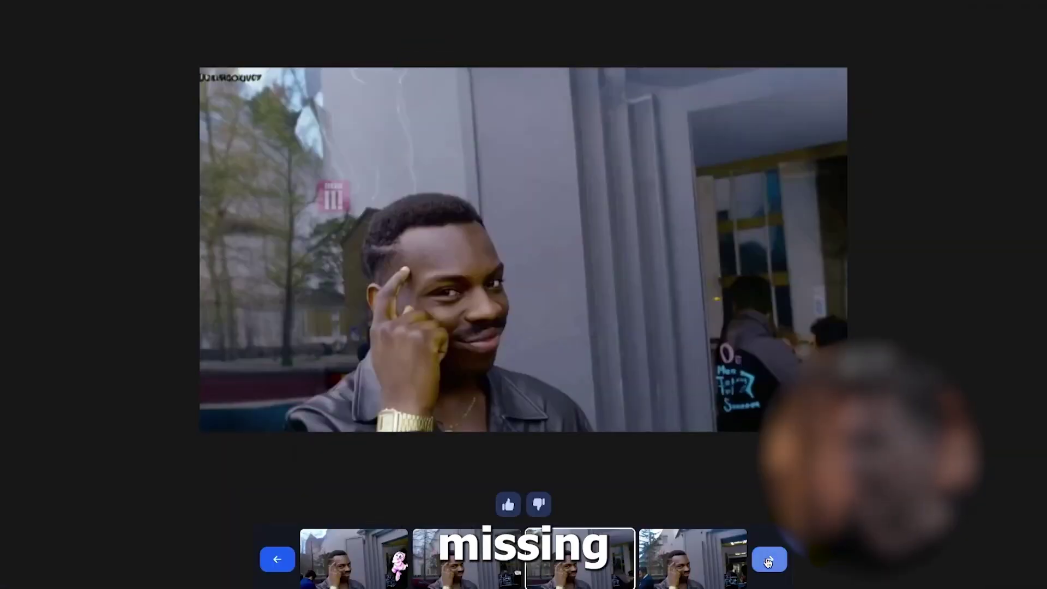
click(769, 562)
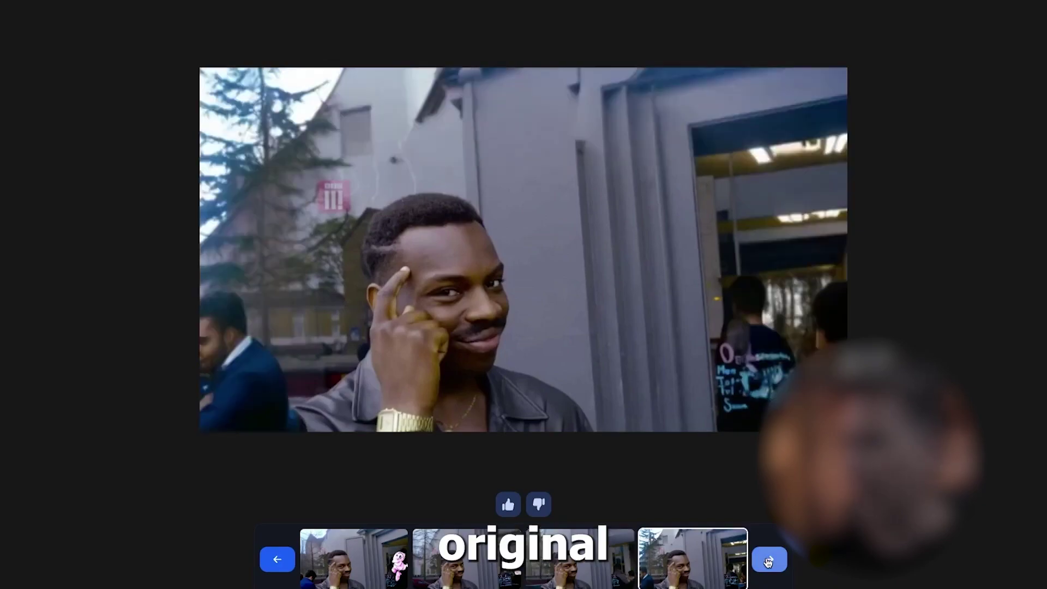
click(769, 561)
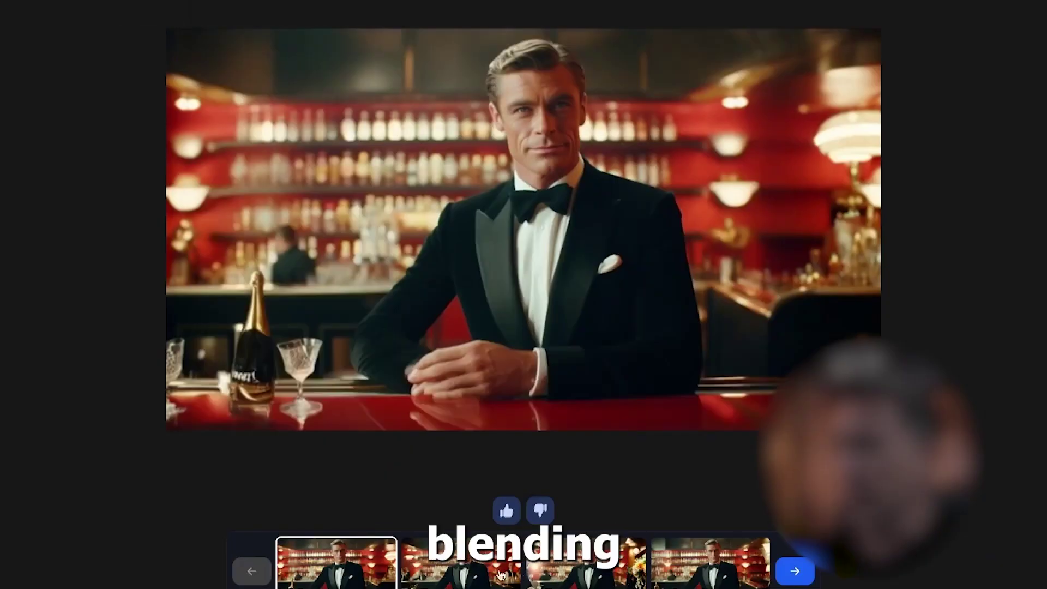
click(500, 575)
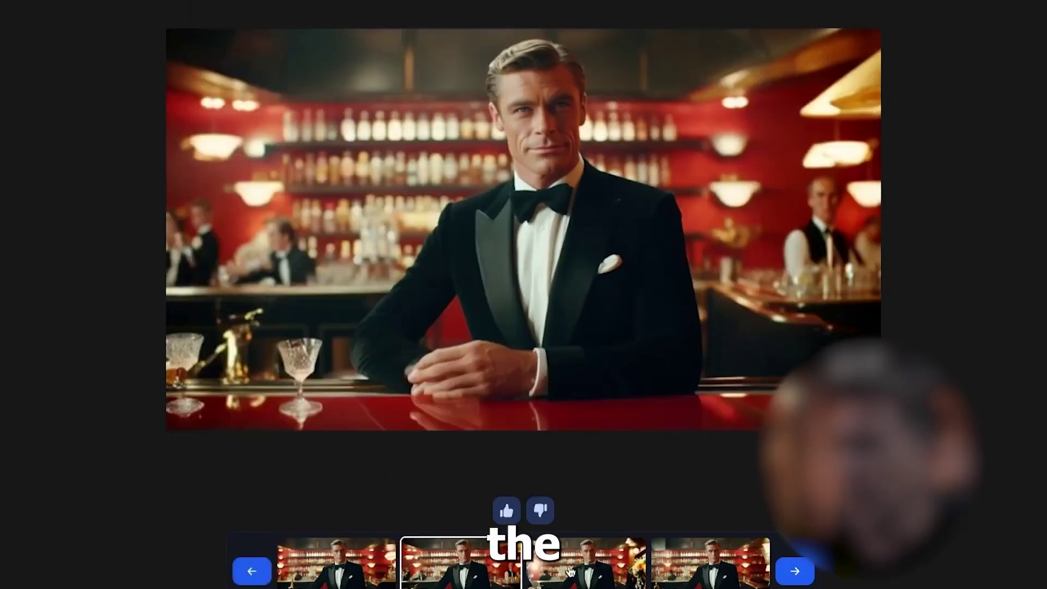
click(588, 572)
click(515, 572)
click(545, 572)
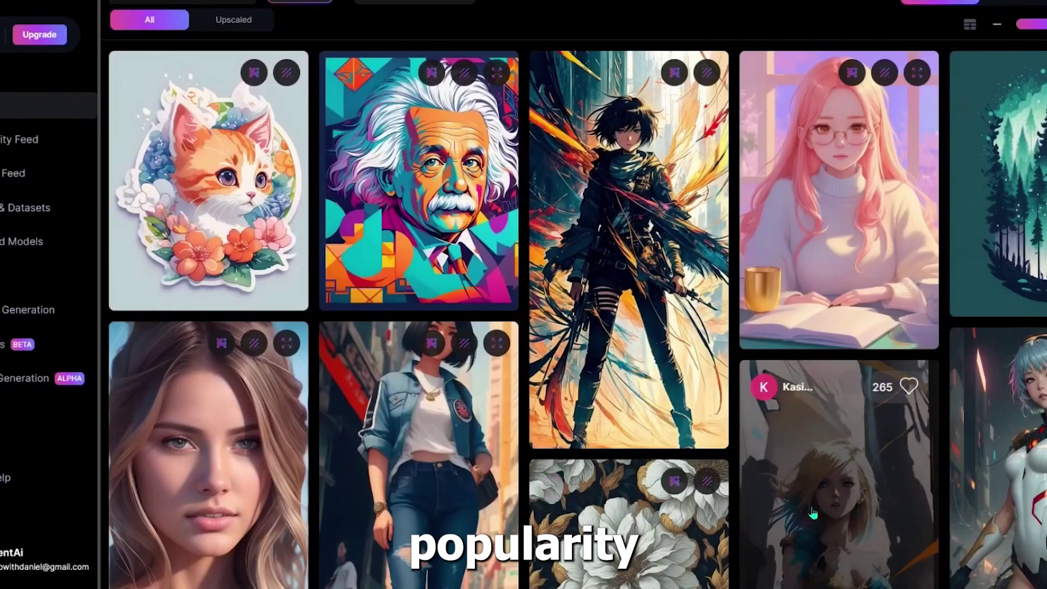
Step: Open a Leonardo.AI community gallery card to view its prompt and settings
click(814, 515)
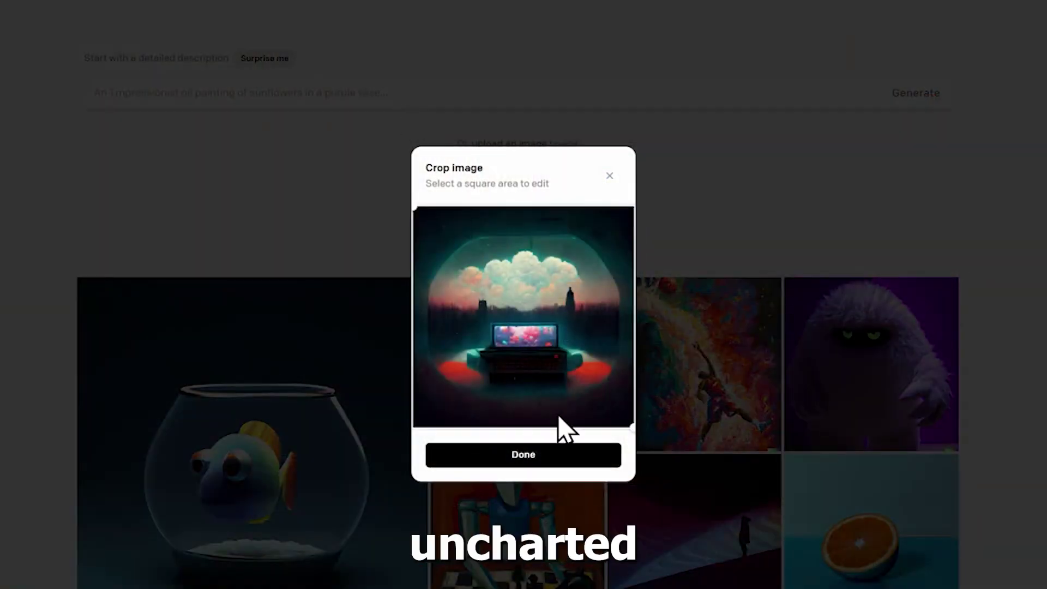
Step: Confirm the square crop of the dreaming-computer image, open it in the editor, then bring up Leonardo's sign-in prompt
click(530, 464)
click(548, 438)
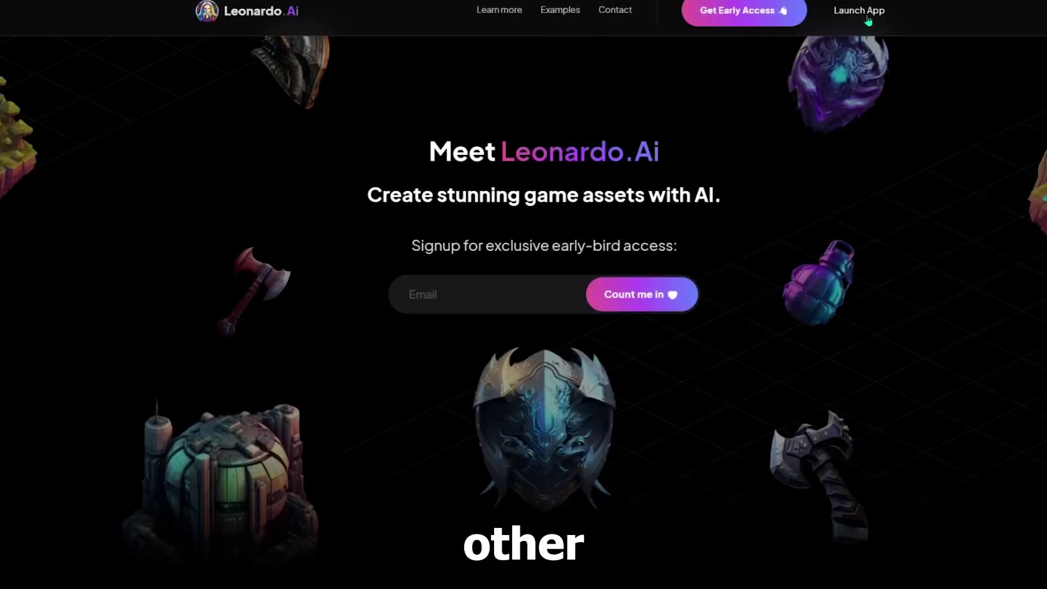
click(749, 11)
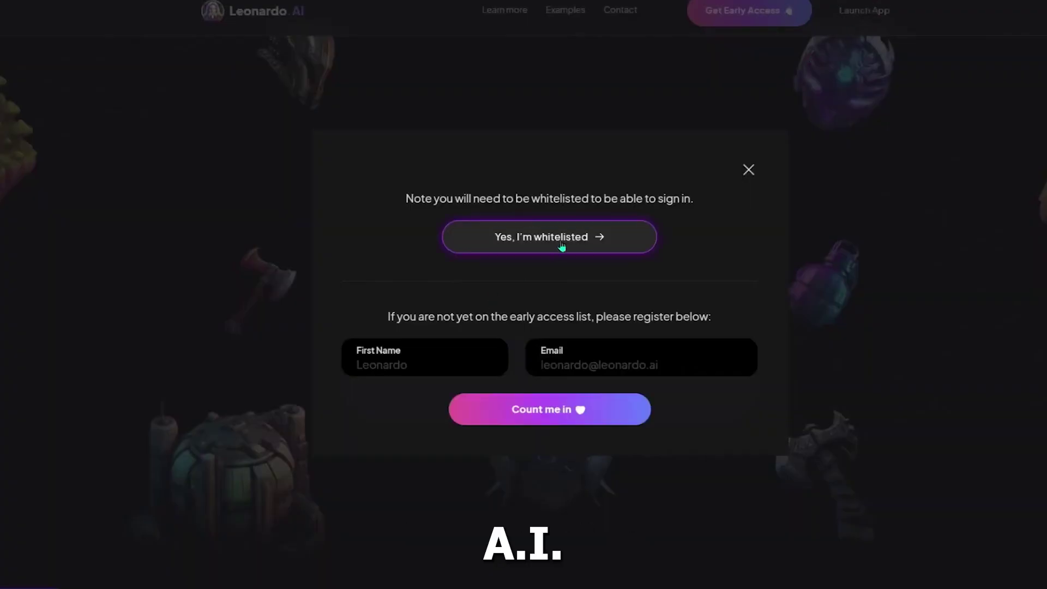
Step: Enter Leonardo.AI as a whitelisted user, view a gallery image's settings, and run the canvas outpaint
click(576, 235)
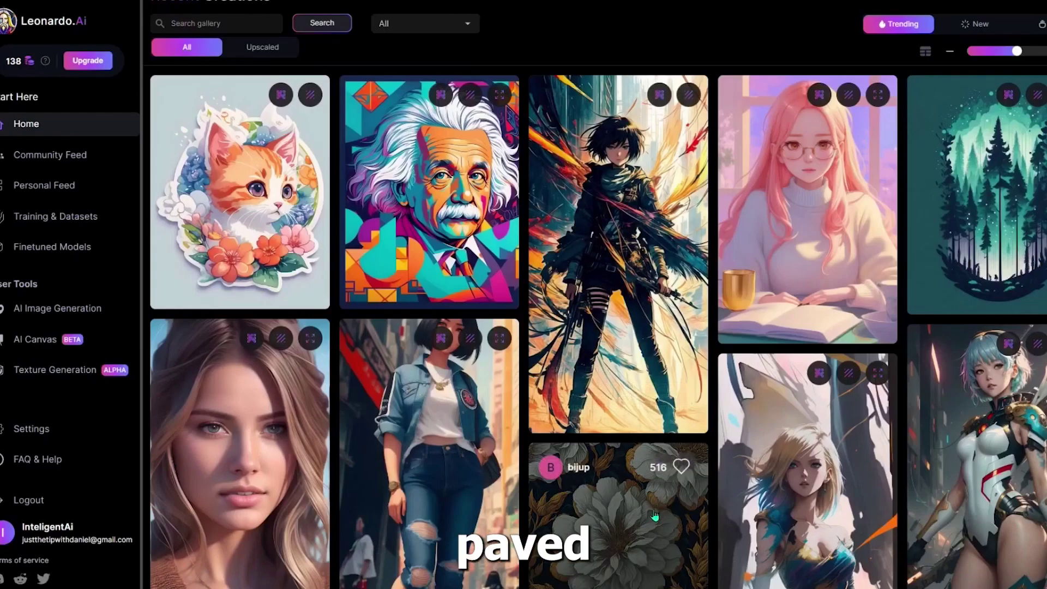
click(783, 491)
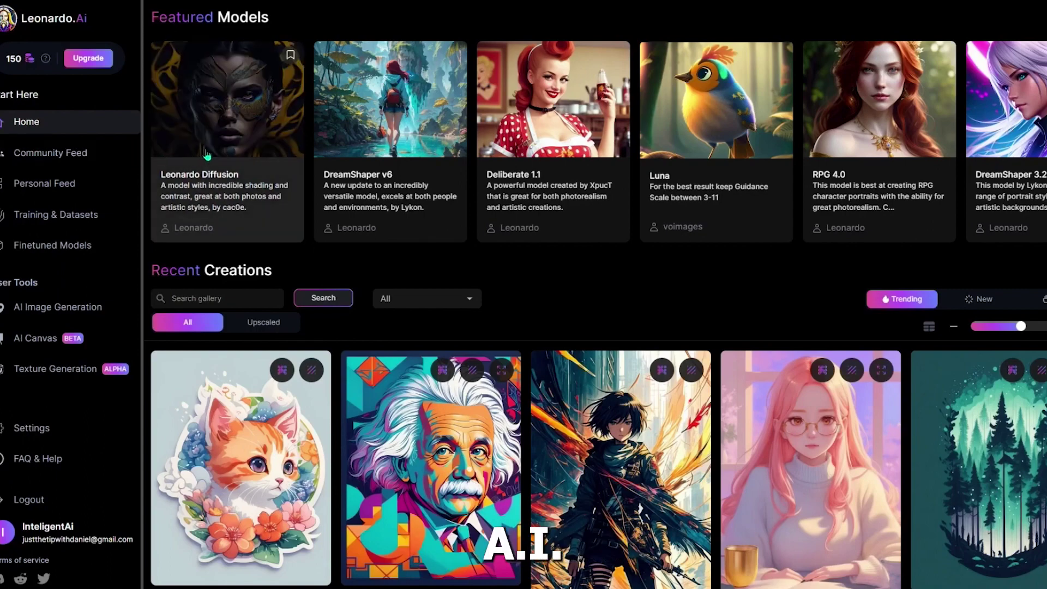
click(791, 560)
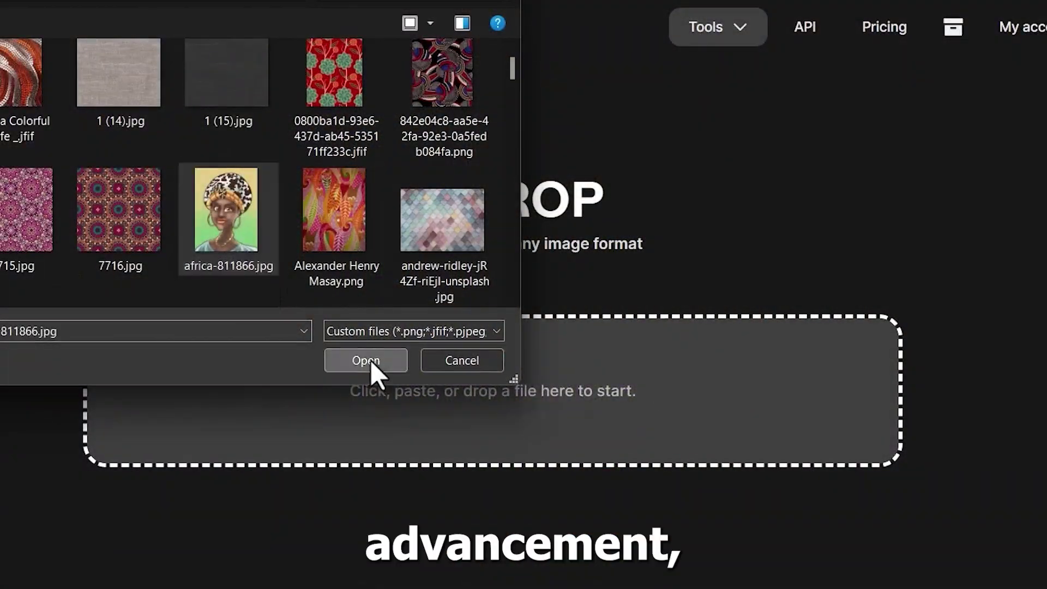
Step: Open the chosen image file as the upload for Clipdrop's Uncrop tool
click(369, 362)
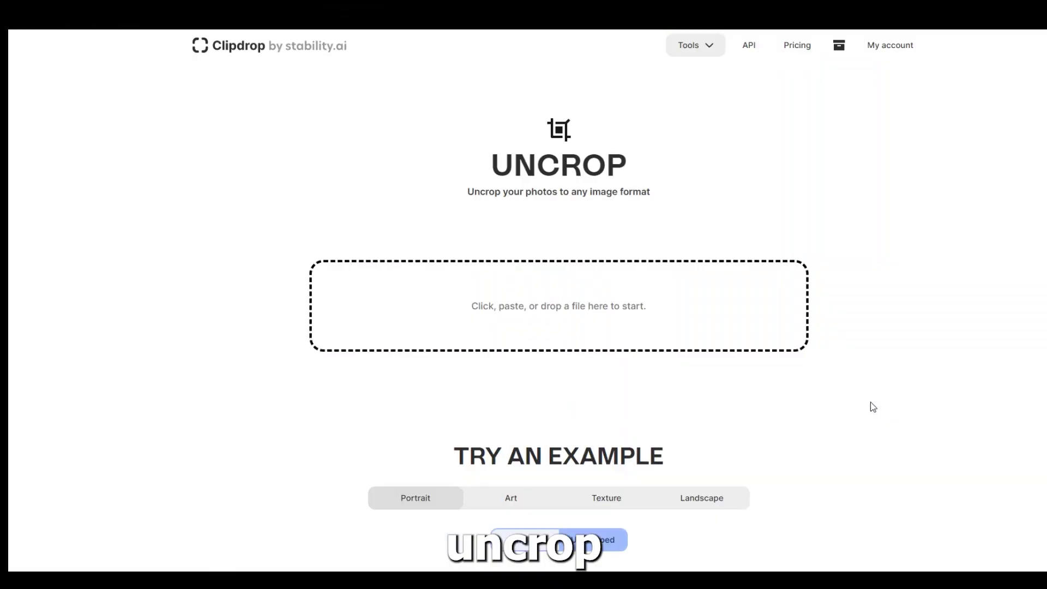
Step: Scroll down the Photoshop view of the salt-flat classic-car Generative Fill
scroll(870, 403, down, 7)
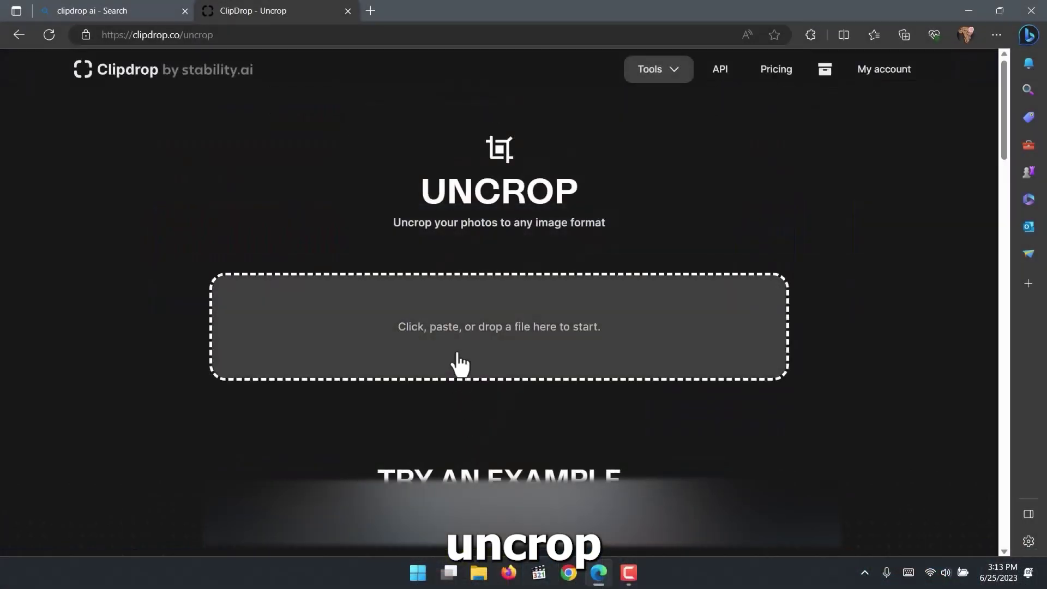
Step: Upload an image to Uncrop and drag the right handle to widen the portrait to a square
click(453, 362)
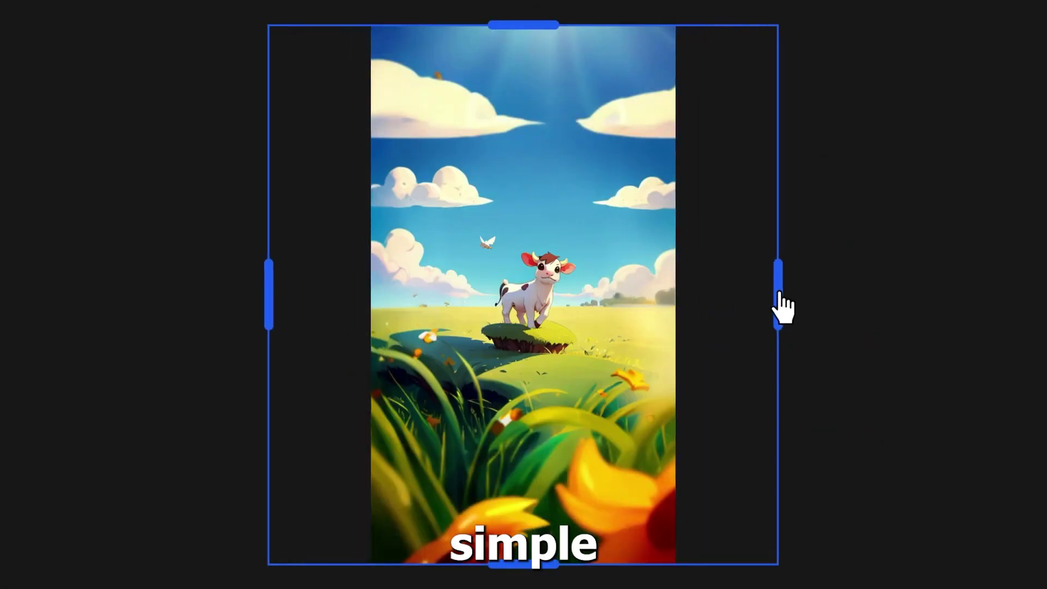
drag(778, 304, 794, 306)
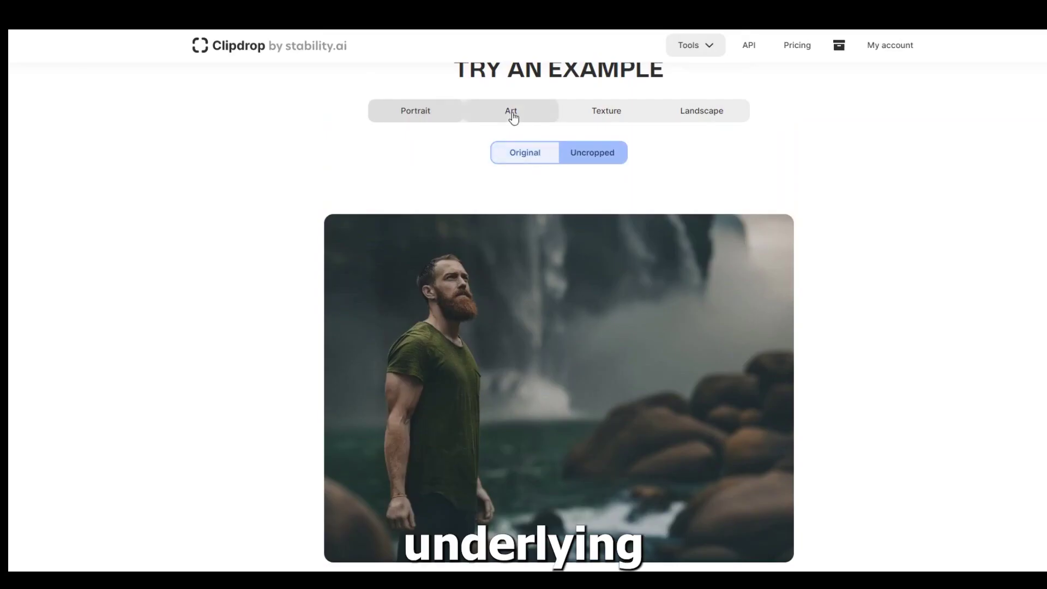
Step: Show the Art example and toggle between its original and uncropped images
click(510, 114)
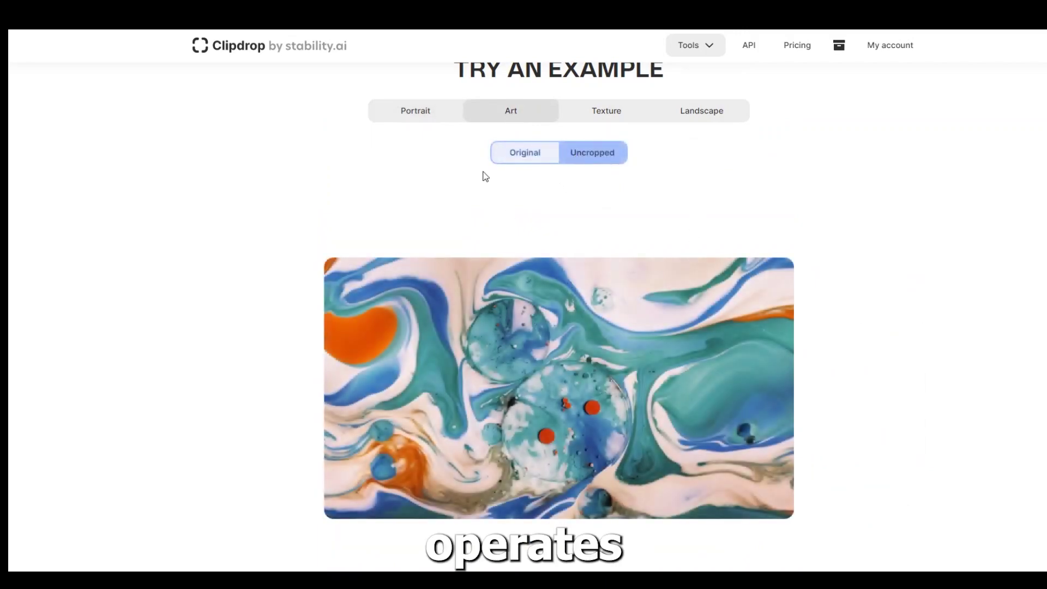
click(525, 152)
click(582, 163)
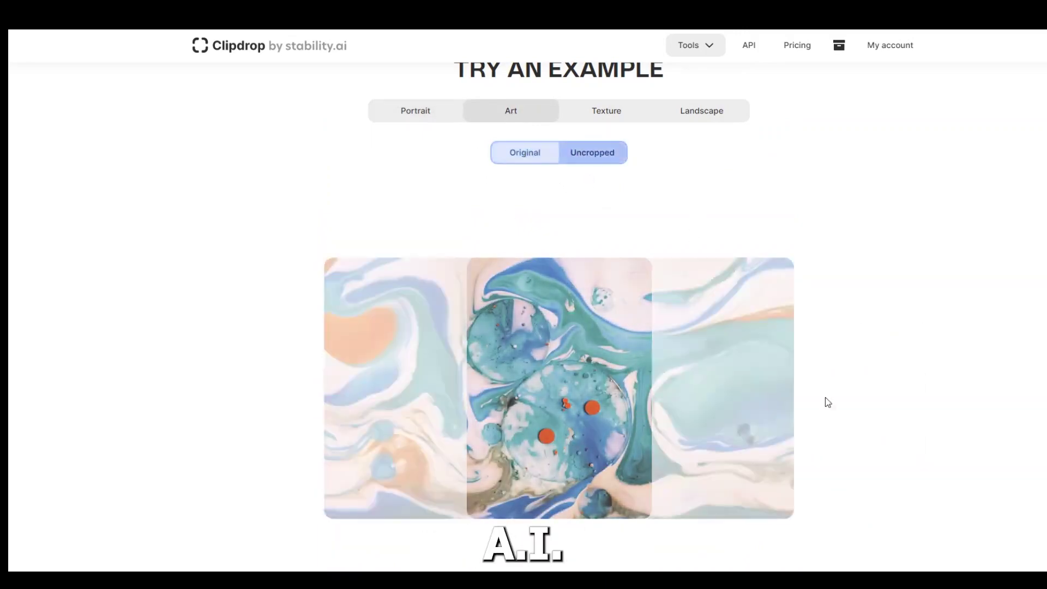
Step: View the Texture example's original image, then switch to the Landscape example
click(608, 114)
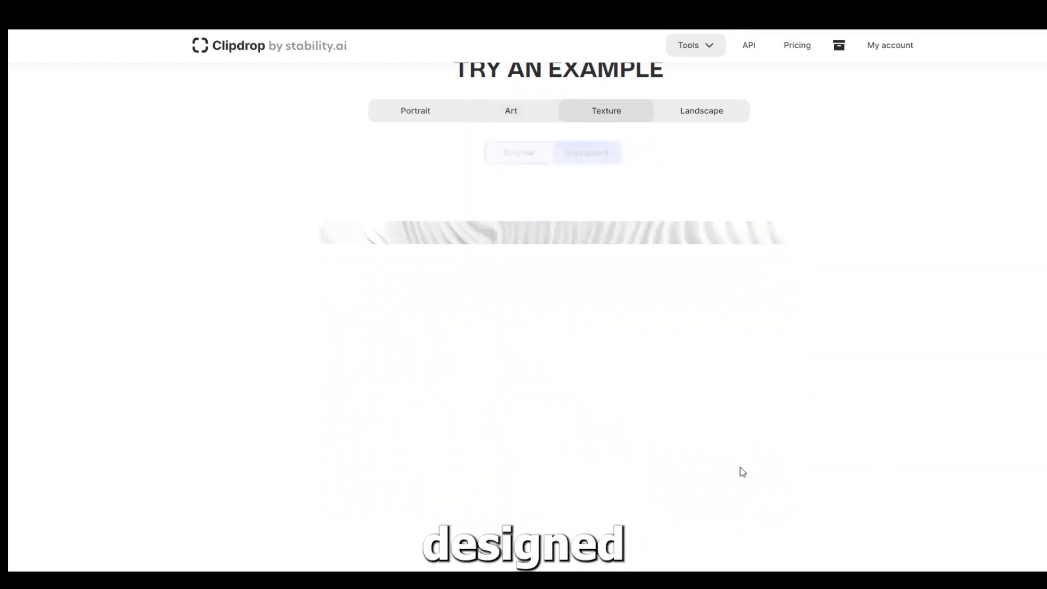
scroll(752, 436, down, 2)
scroll(755, 435, up, 2)
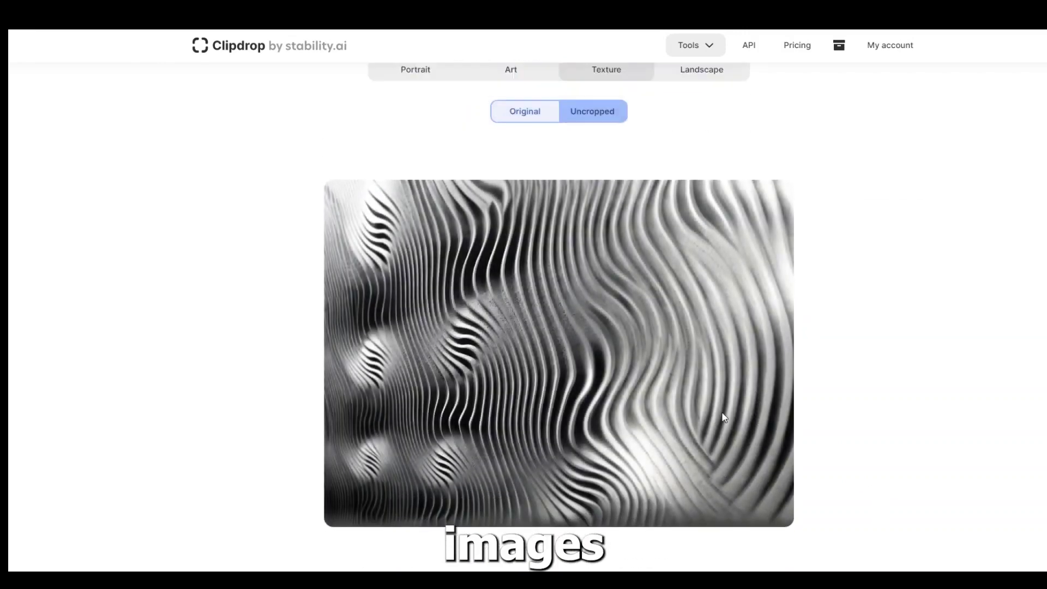
click(516, 156)
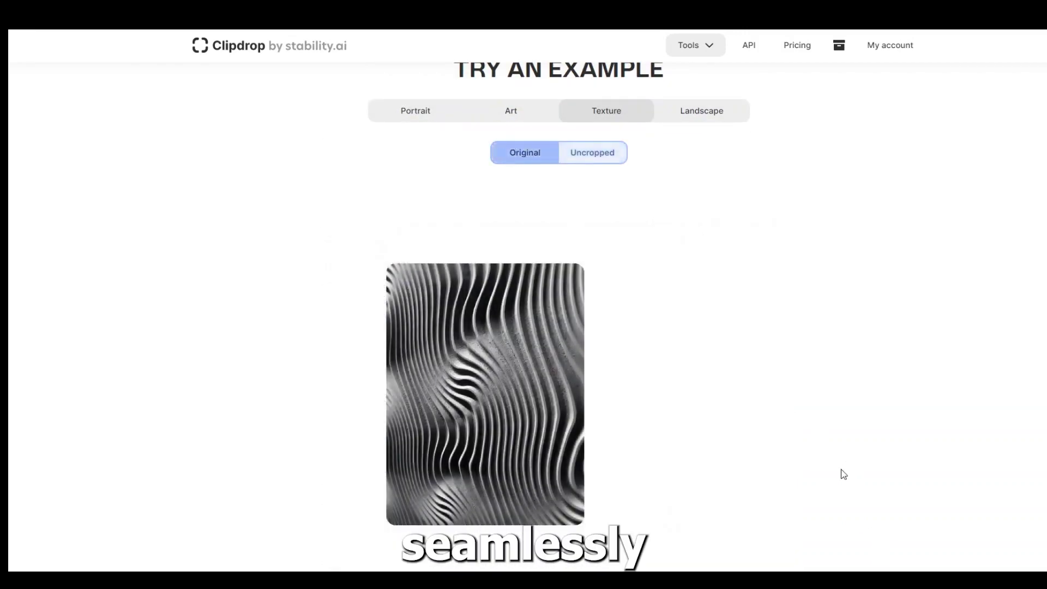
click(709, 115)
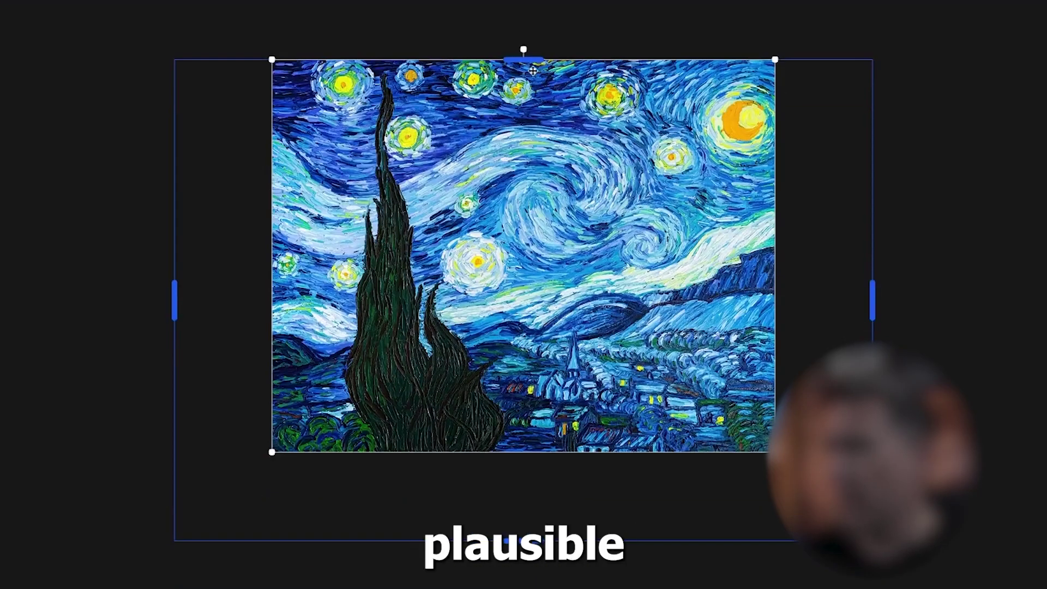
Step: Extend Starry Night upward by dragging the crop box's top edge, then view variations two through four
drag(532, 59, 523, 8)
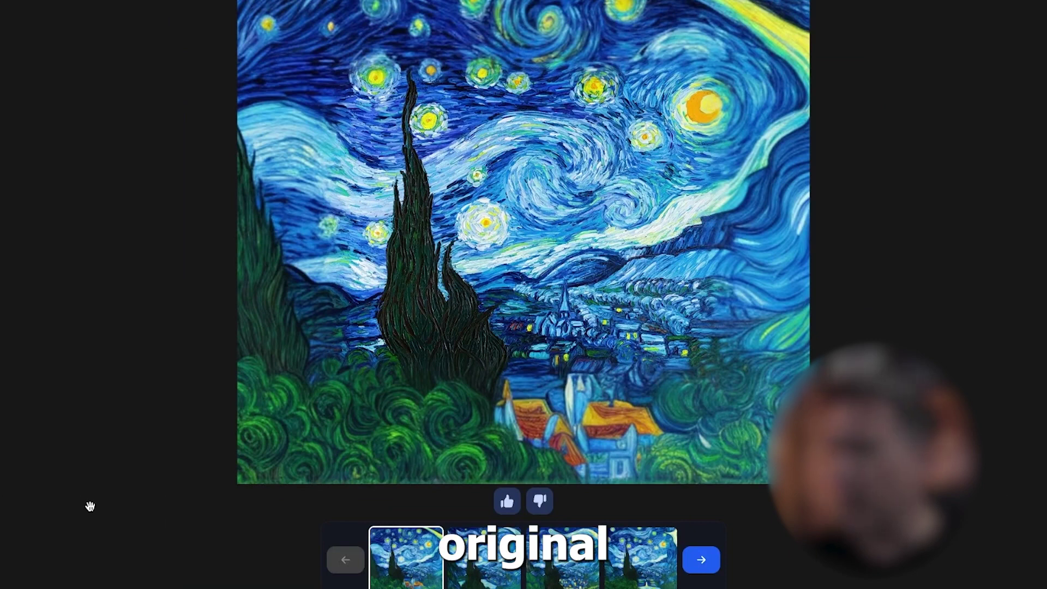
click(485, 556)
click(565, 559)
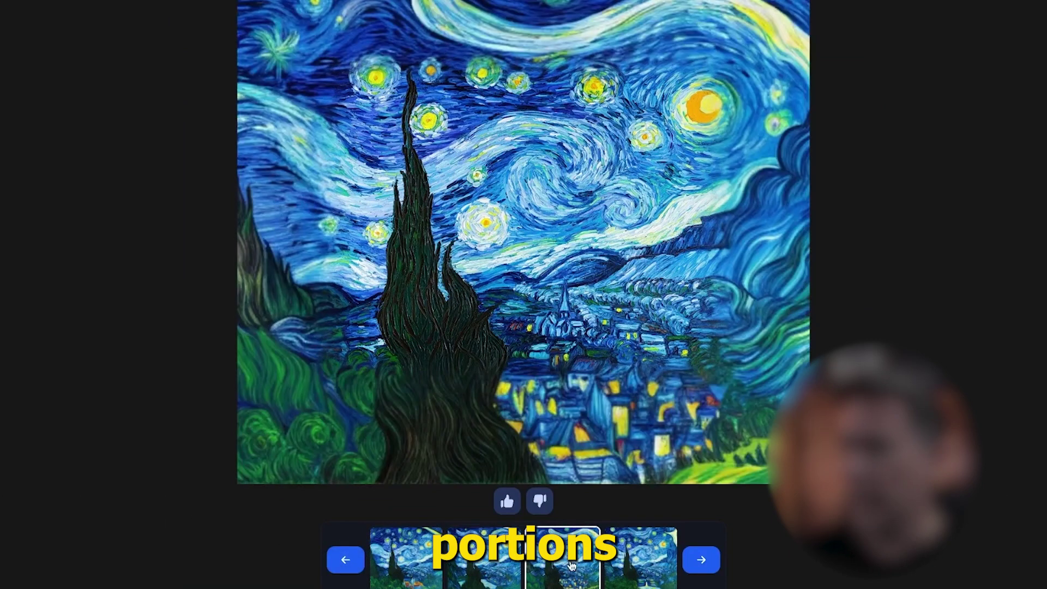
click(630, 551)
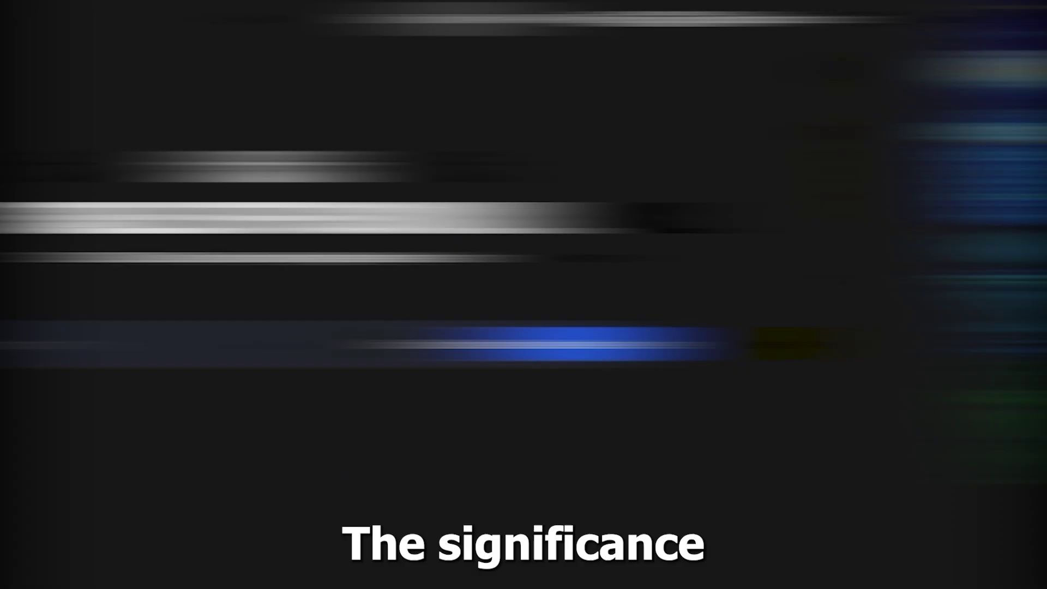
Step: Paste the fox-reading-a-book-on-a-chair prompt into SDXL, then switch to the Uncrop page
text(a cute anthropomorphic fox sitting on a chair outside reading a book on a sun)
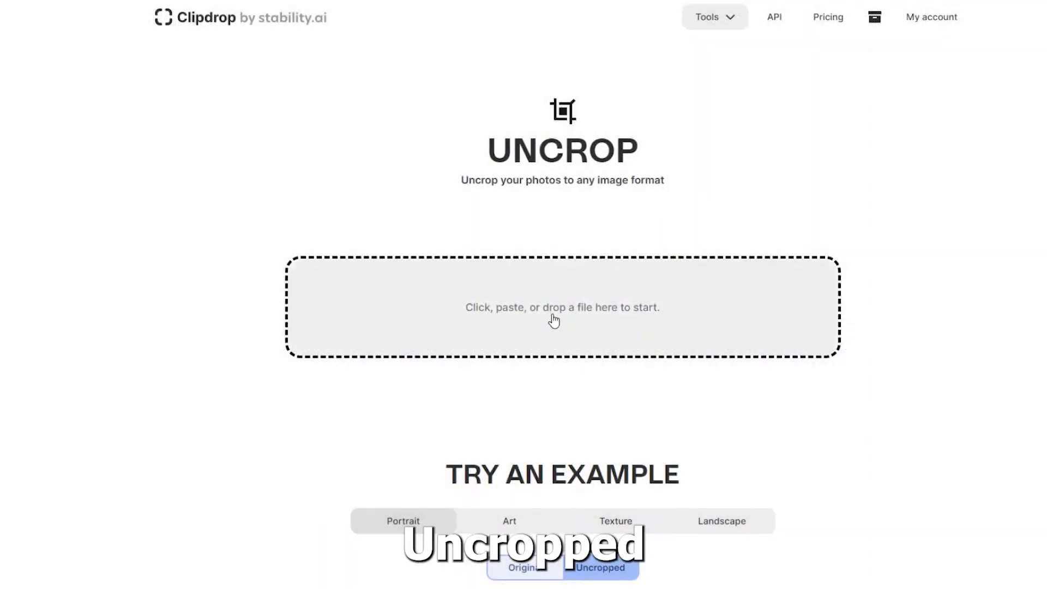
click(560, 326)
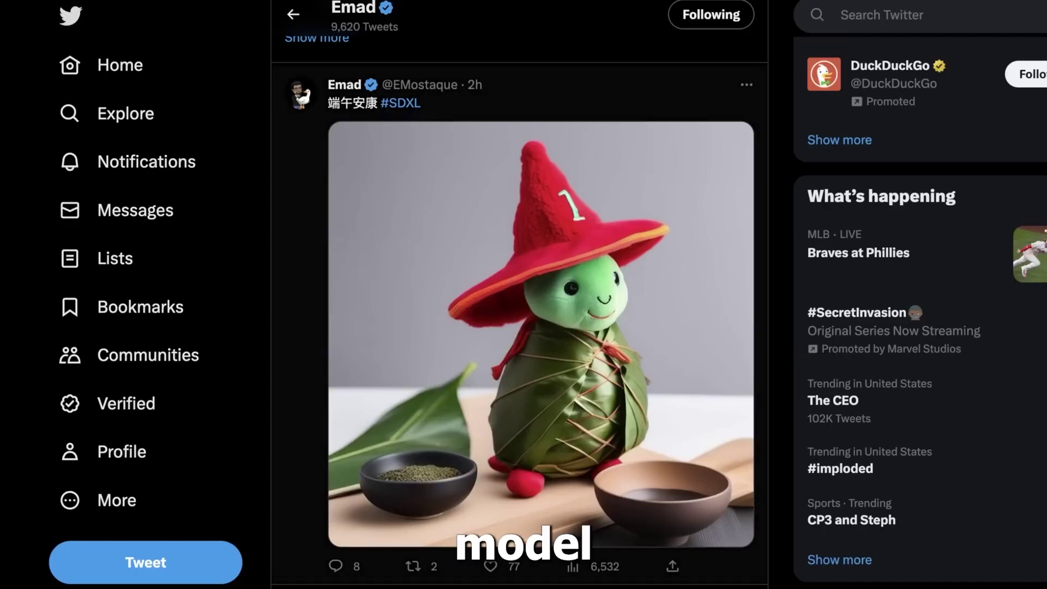
Step: Scroll the Twitter SDXL posts, then generate four No style images of a fox reading on a chair
scroll(519, 295, down, 5)
scroll(519, 295, down, 20)
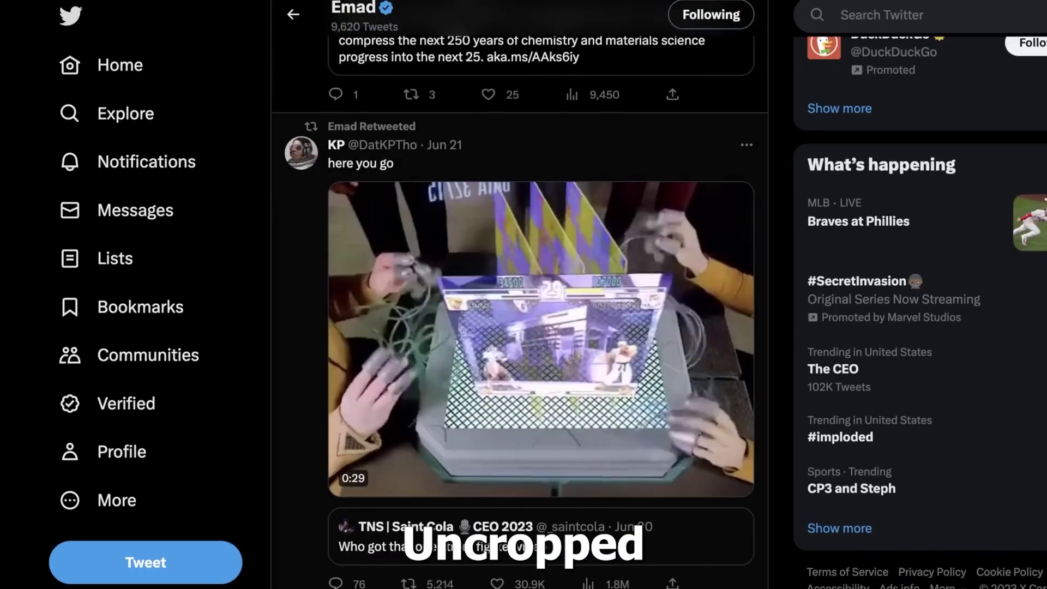
scroll(519, 295, down, 1)
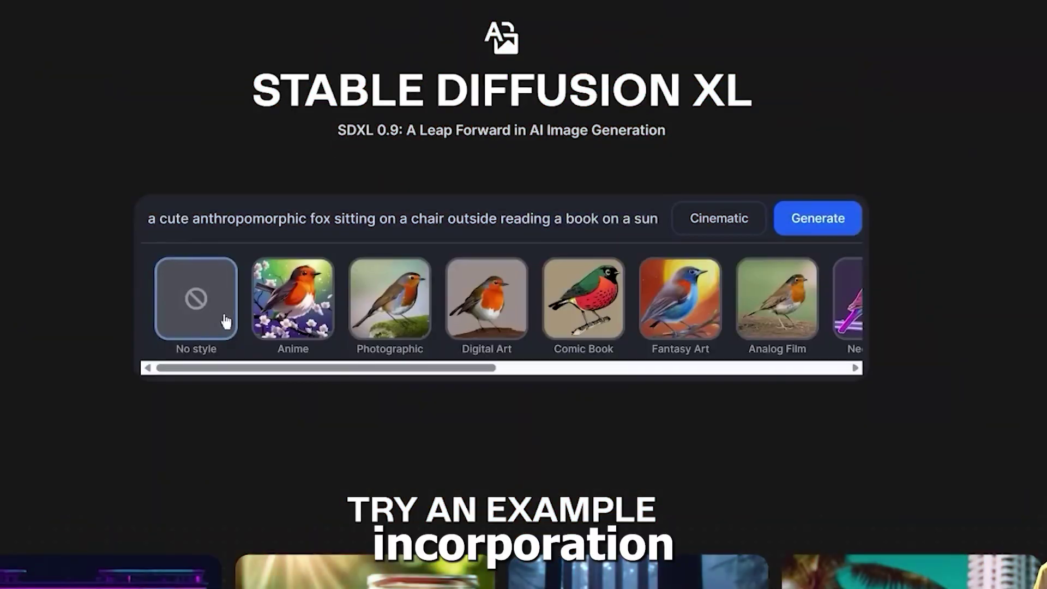
click(215, 314)
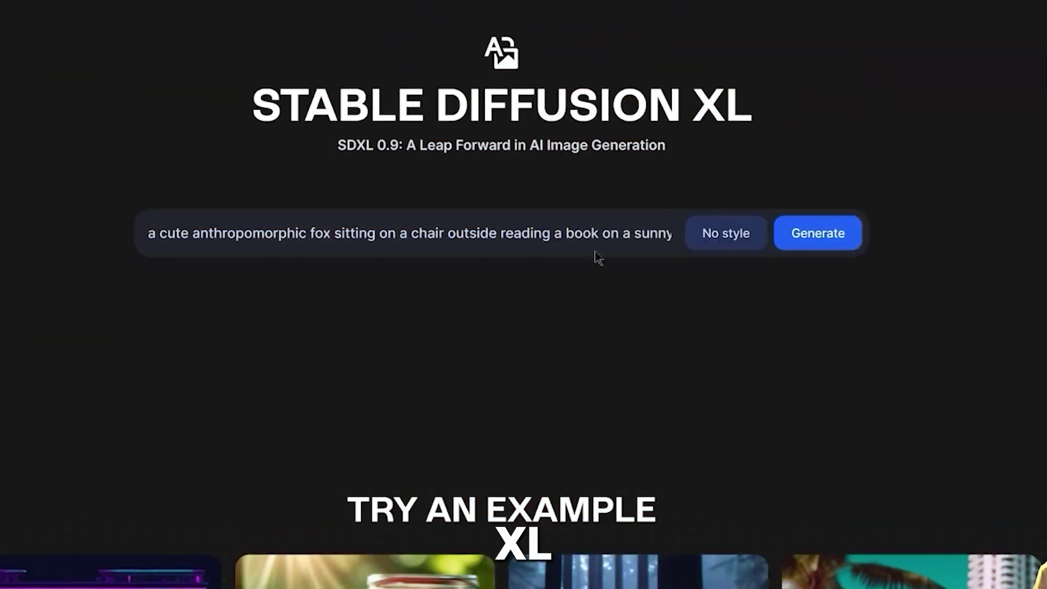
click(801, 233)
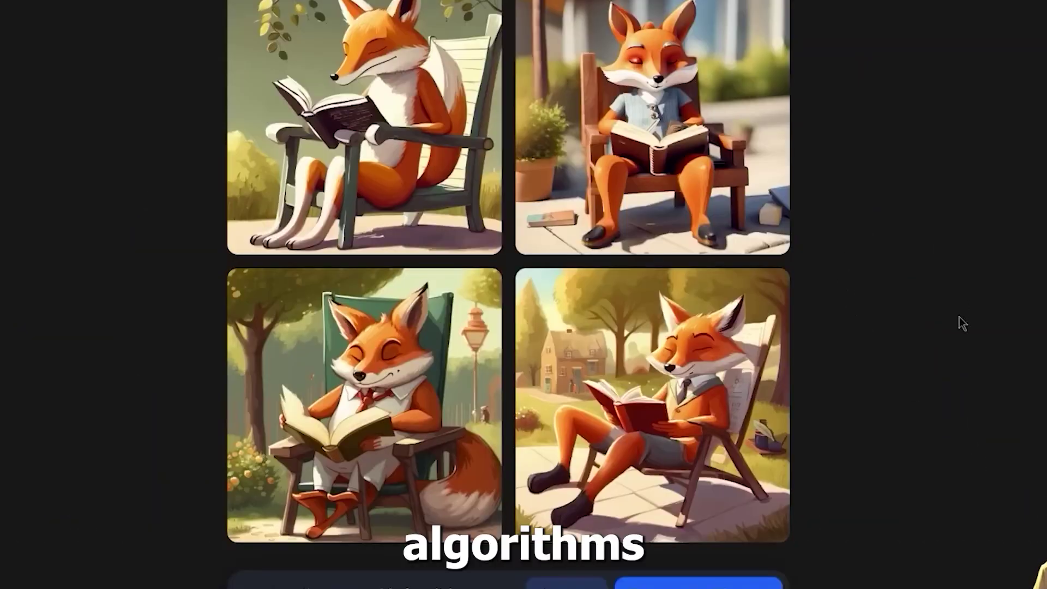